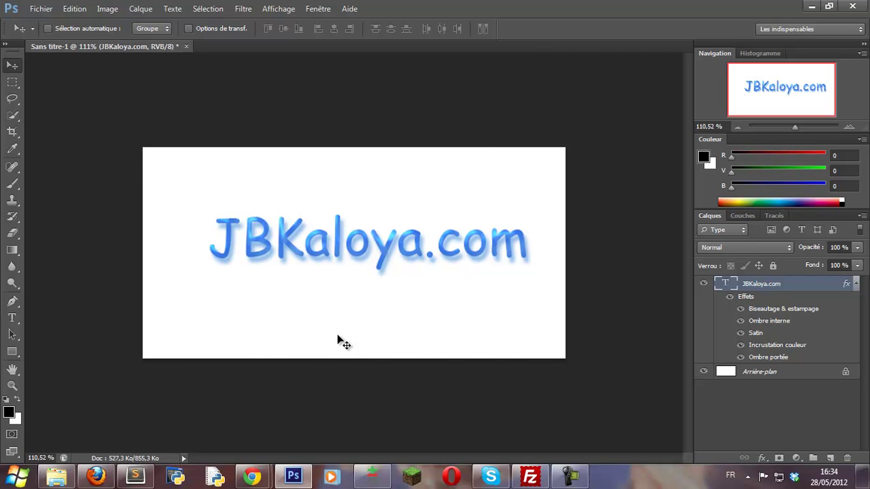
{"action": "left_click", "coordinate": [40, 10]}
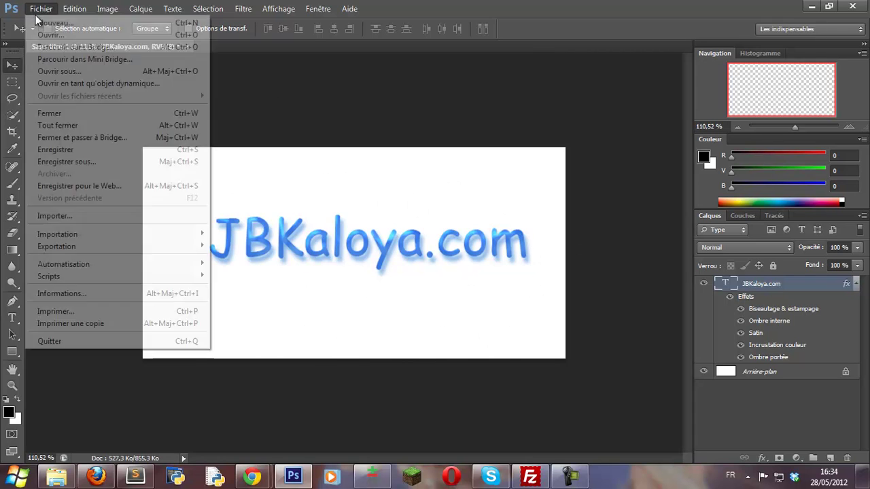
{"action": "left_click", "coordinate": [47, 35]}
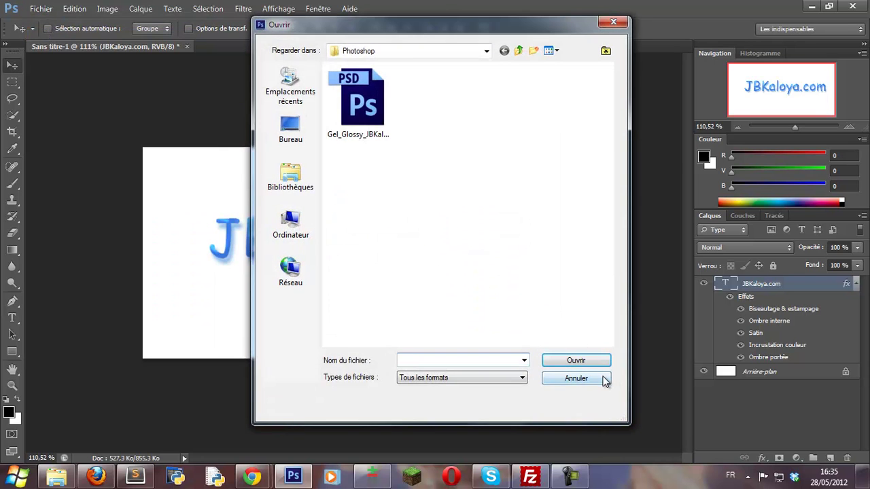
{"action": "left_click", "coordinate": [588, 431]}
Create a new 600 × 300 pixel RGB document with a white background.
{"action": "left_click", "coordinate": [39, 10]}
{"action": "left_click", "coordinate": [41, 21]}
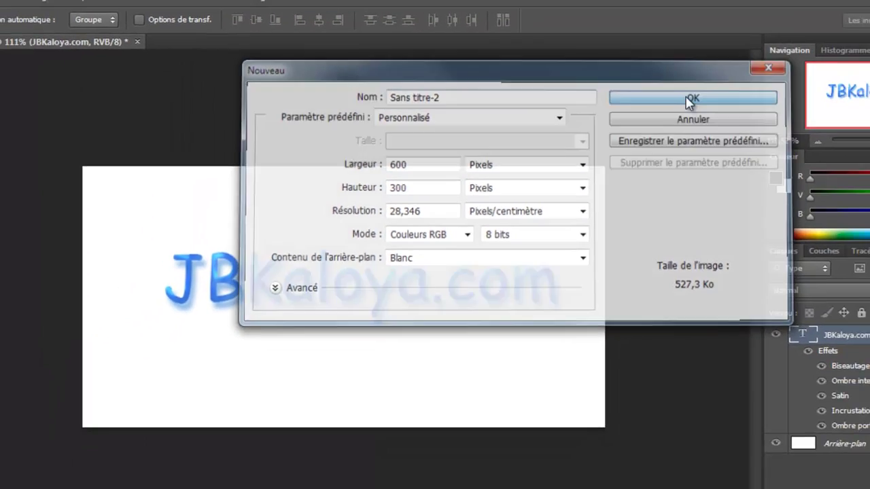
{"action": "left_click", "coordinate": [787, 107]}
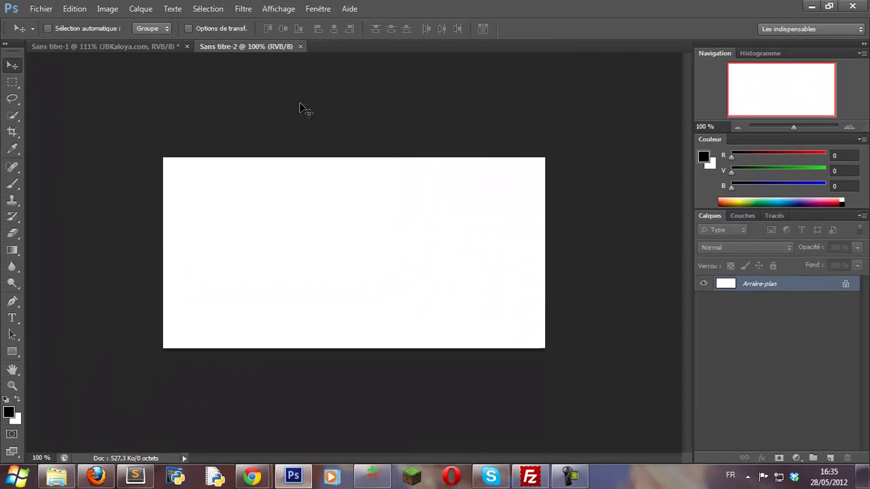
Add a text box across most of the canvas reading "JBKaloya.com" in Comic Sans MS Regular, 72 pt, black.
{"action": "left_click", "coordinate": [11, 317]}
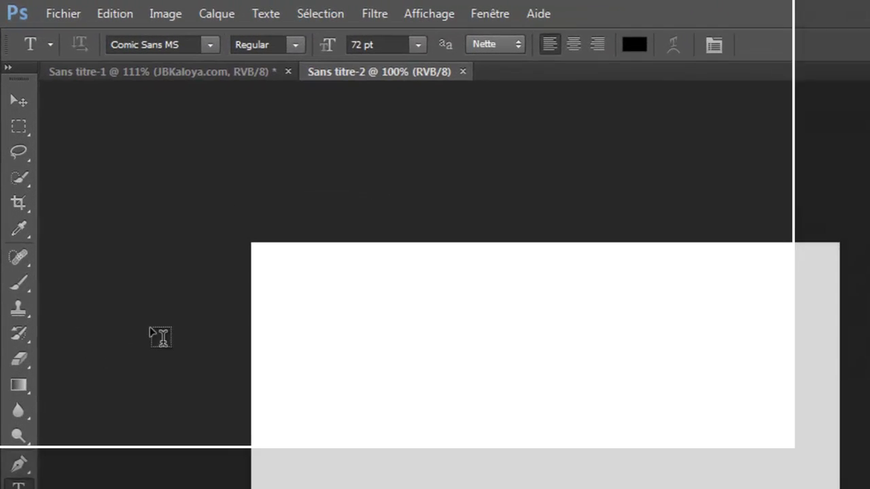
{"action": "left_click_drag", "start_coordinate": [326, 301], "coordinate": [852, 488]}
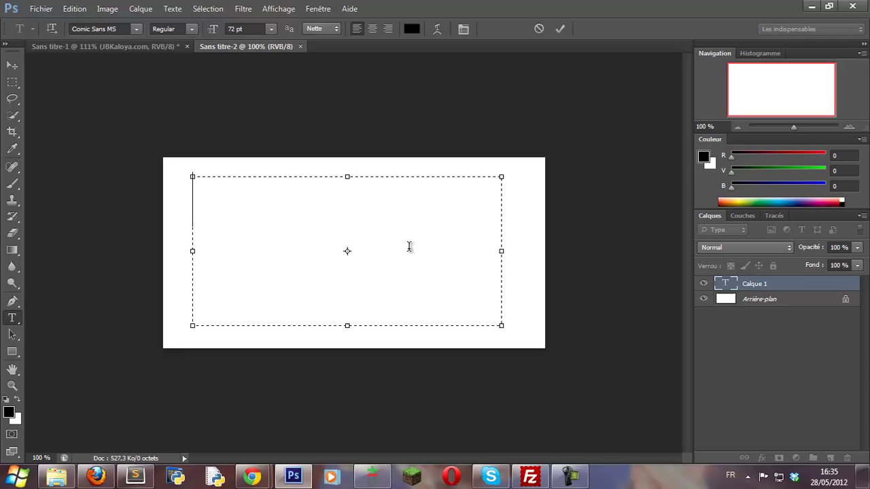
{"action": "type", "text": "HJ"}
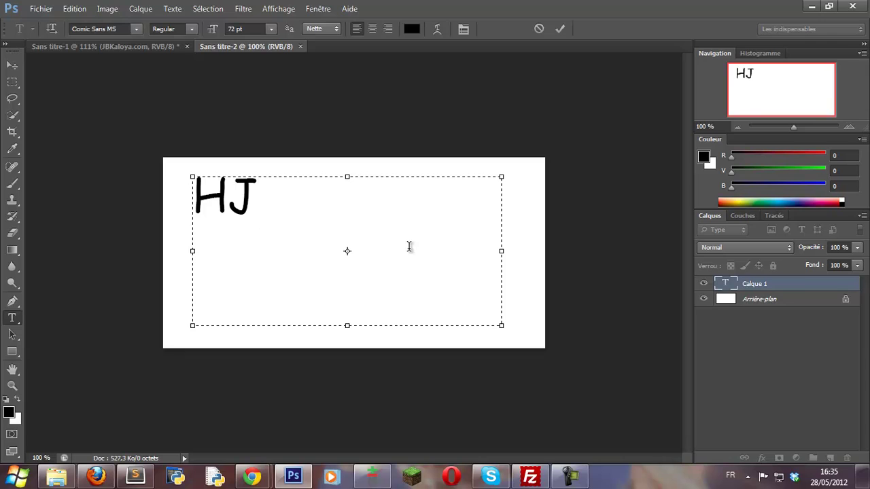
{"action": "key", "text": "BackSpace"}
{"action": "key", "text": "BackSpace"}
{"action": "type", "text": "JBK"}
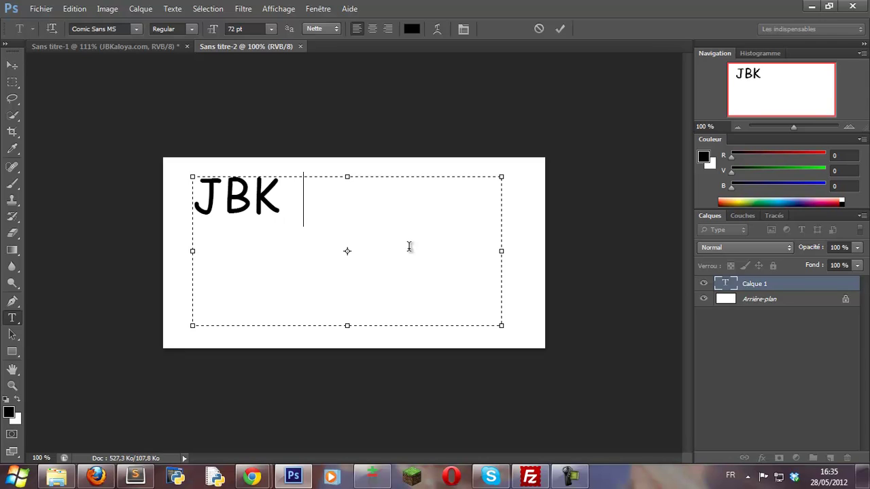
{"action": "type", "text": "aloya.com"}
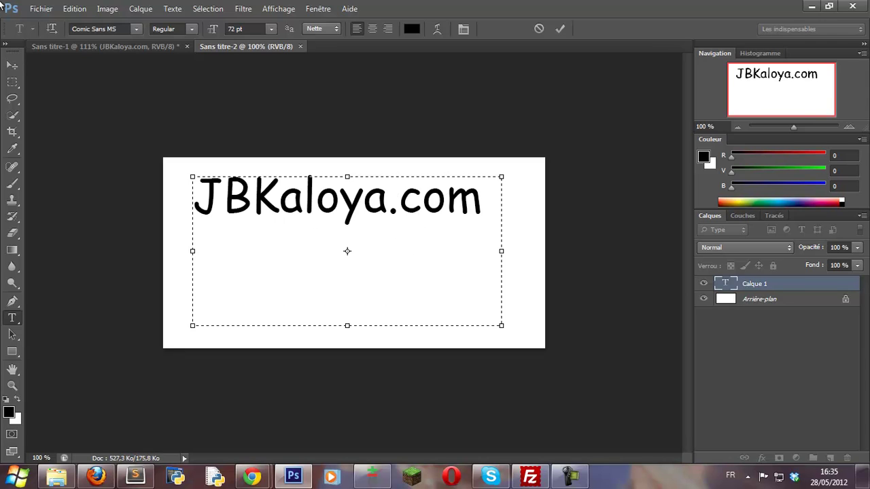
{"action": "key", "text": "ctrl+Return"}
Move the JBKaloya.com text to roughly the centre of the canvas.
{"action": "key", "text": "v"}
{"action": "left_click_drag", "start_coordinate": [343, 226], "coordinate": [376, 291]}
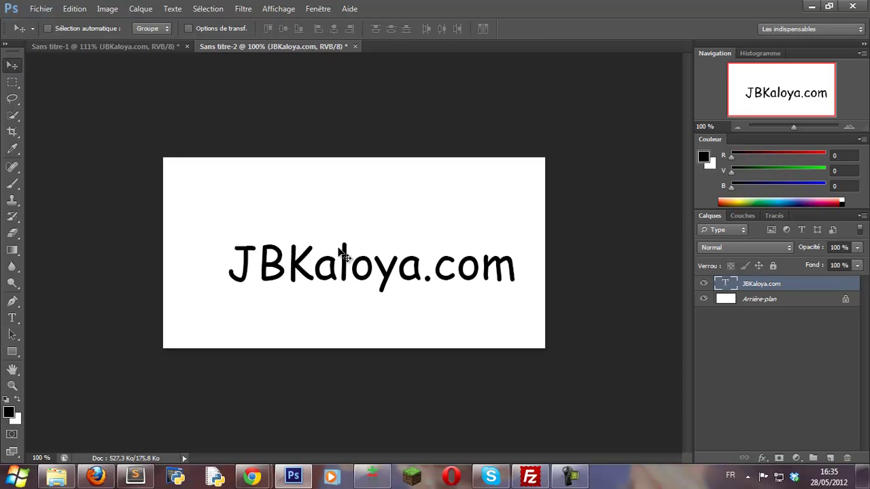
{"action": "left_click_drag", "start_coordinate": [340, 263], "coordinate": [332, 253]}
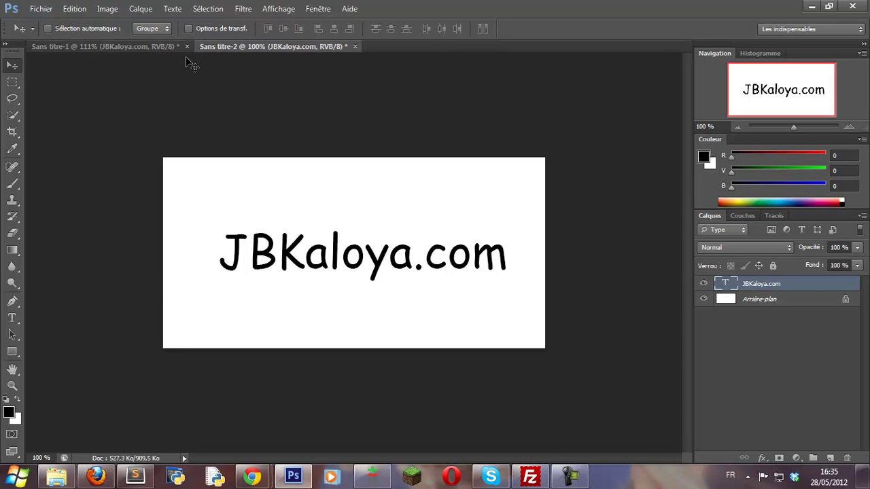
{"action": "left_click_drag", "start_coordinate": [386, 263], "coordinate": [382, 240]}
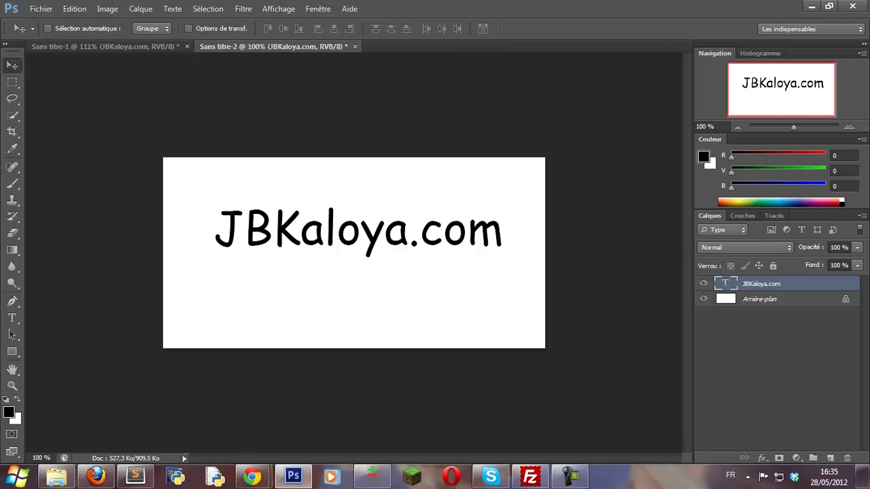
{"action": "left_click_drag", "start_coordinate": [355, 266], "coordinate": [365, 280]}
Add a drop shadow (Ombre portée) to the JBKaloya.com text layer with 77% opacity, 8 px distance and 6 px size.
{"action": "right_click", "coordinate": [772, 287]}
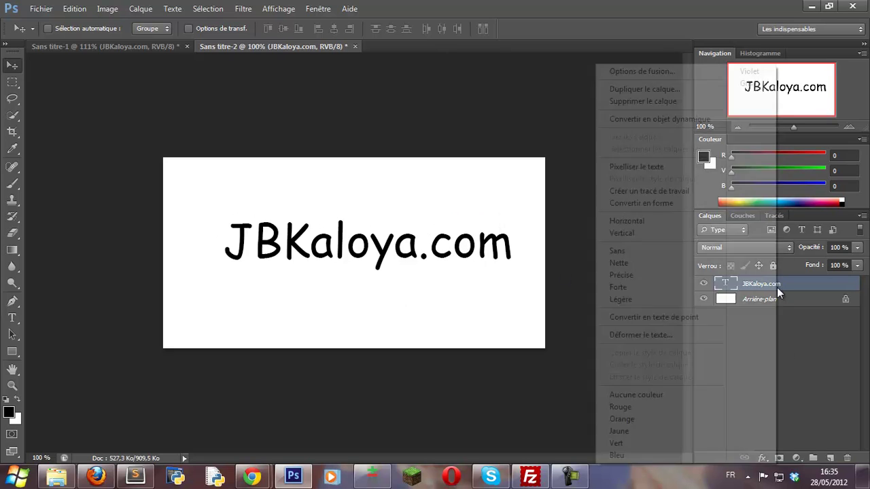
{"action": "left_click", "coordinate": [663, 75]}
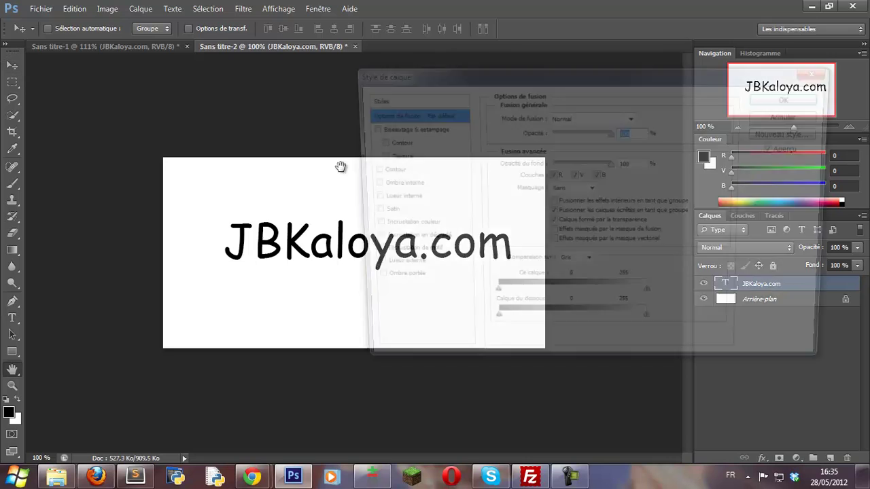
{"action": "key", "text": "alt+Tab"}
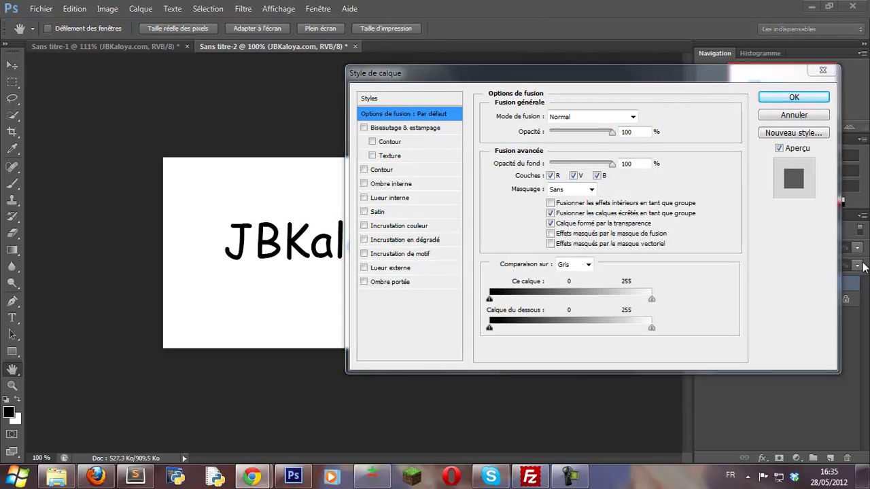
{"action": "left_click_drag", "start_coordinate": [452, 73], "coordinate": [409, 79]}
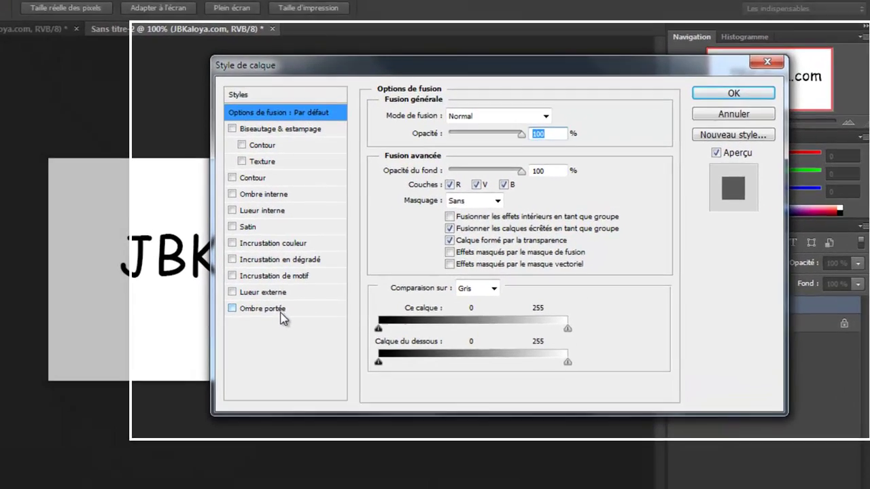
{"action": "left_click", "coordinate": [281, 315]}
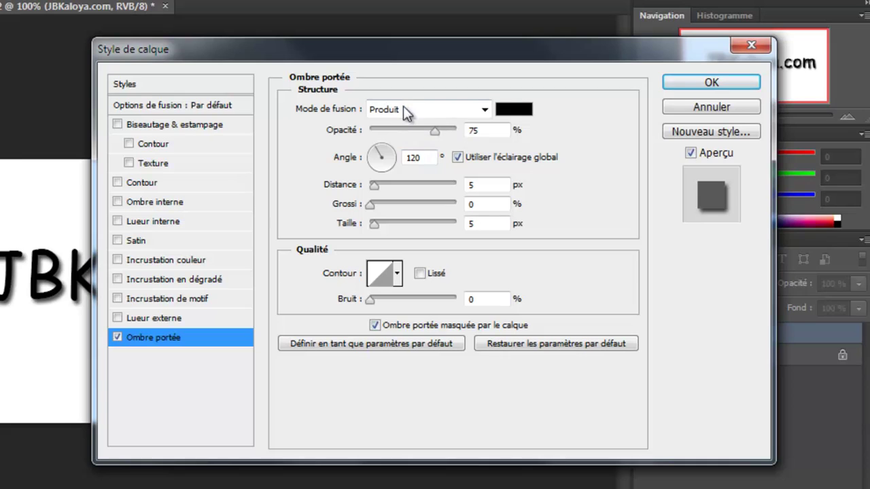
{"action": "double_click", "coordinate": [468, 131]}
{"action": "type", "text": "77"}
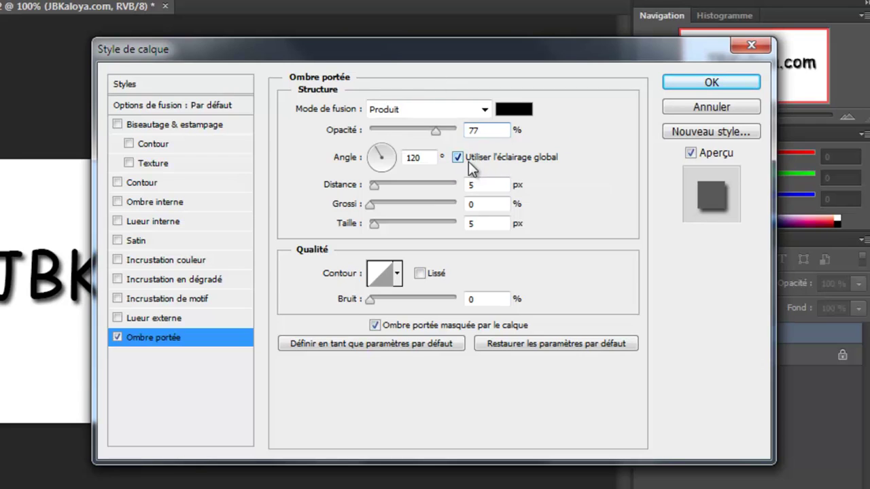
{"action": "double_click", "coordinate": [468, 184]}
{"action": "type", "text": "8"}
{"action": "left_click", "coordinate": [472, 205]}
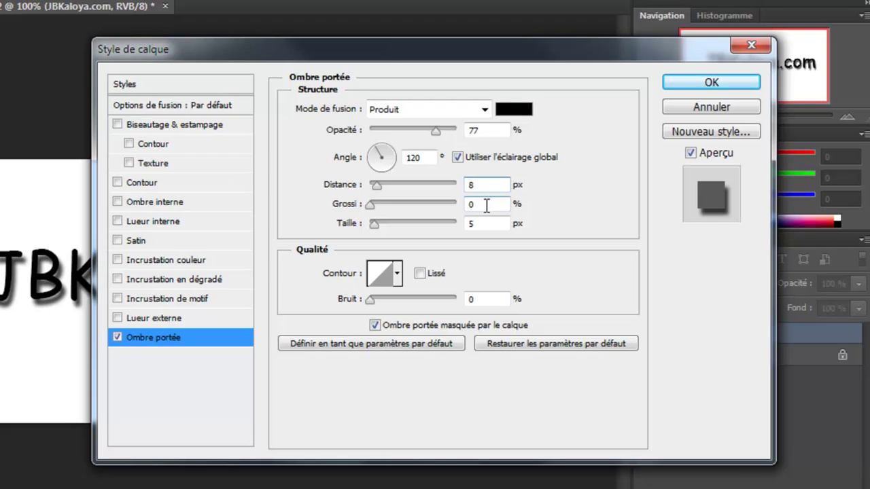
{"action": "double_click", "coordinate": [491, 223]}
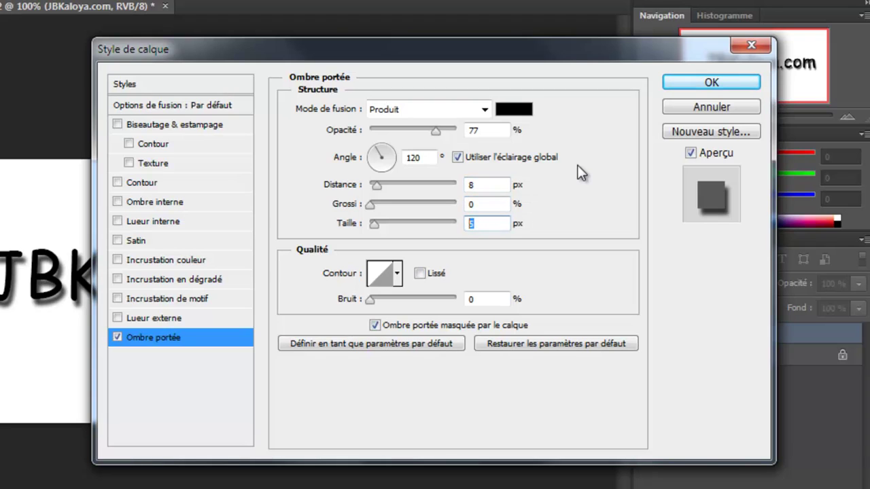
{"action": "type", "text": "6"}
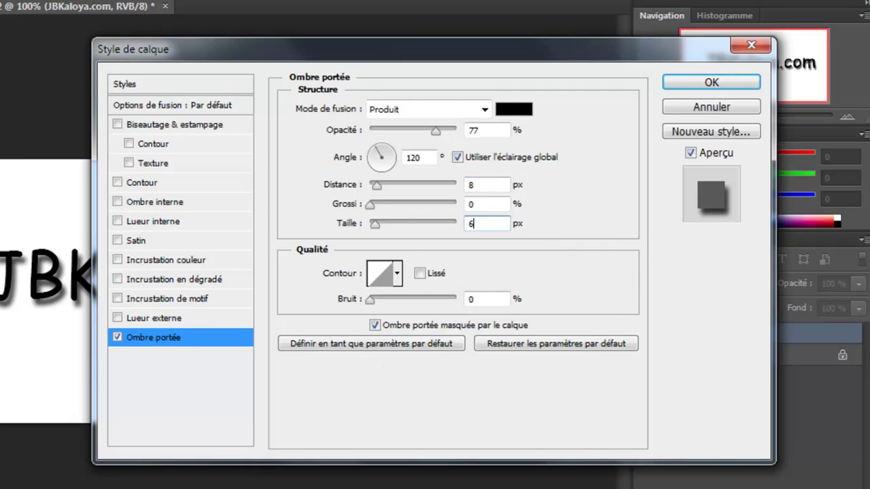
Set the drop shadow's colour to 609FE0.
{"action": "left_click", "coordinate": [515, 112]}
{"action": "left_click_drag", "start_coordinate": [376, 68], "coordinate": [432, 145]}
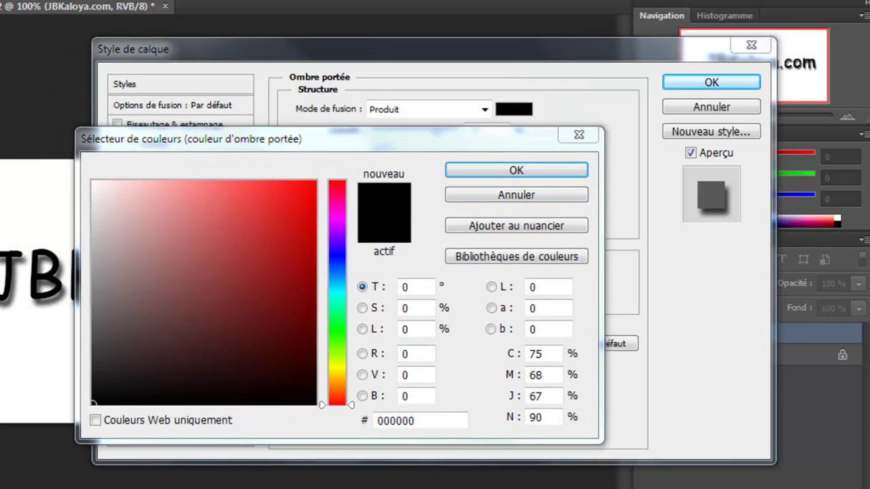
{"action": "left_click", "coordinate": [375, 145]}
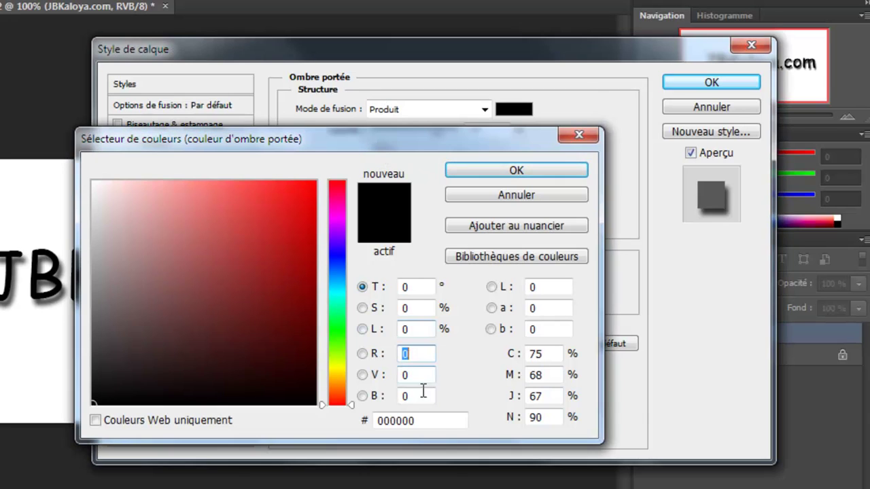
{"action": "left_click", "coordinate": [363, 423]}
{"action": "type", "text": "609FE0"}
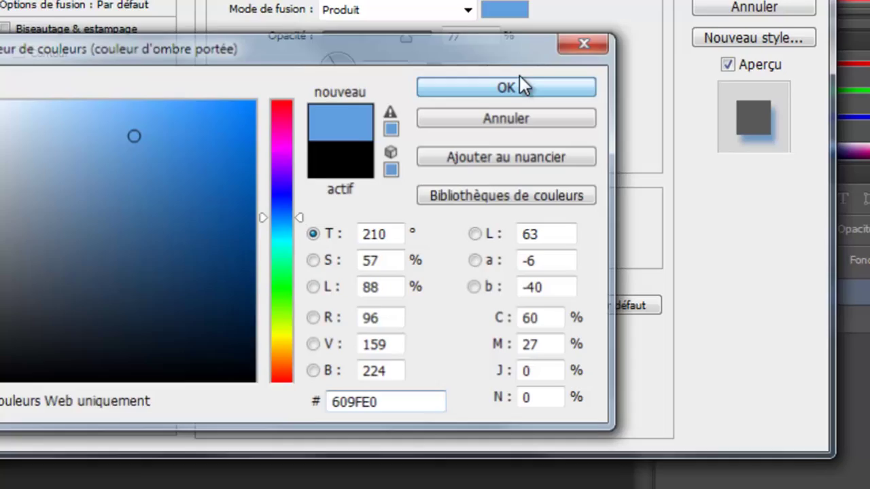
{"action": "left_click", "coordinate": [519, 81]}
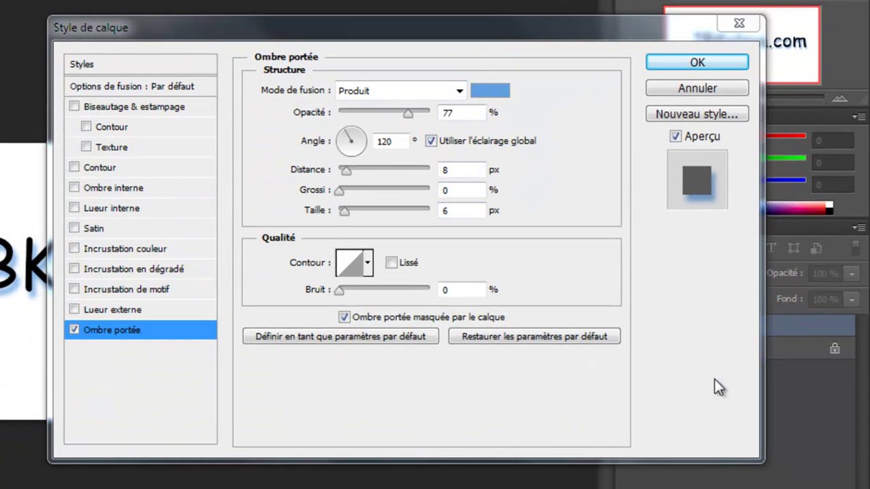
Enable an inner shadow (Ombre interne) on the text layer and set its colour to 70B0F0.
{"action": "left_click_drag", "start_coordinate": [244, 23], "coordinate": [164, 23]}
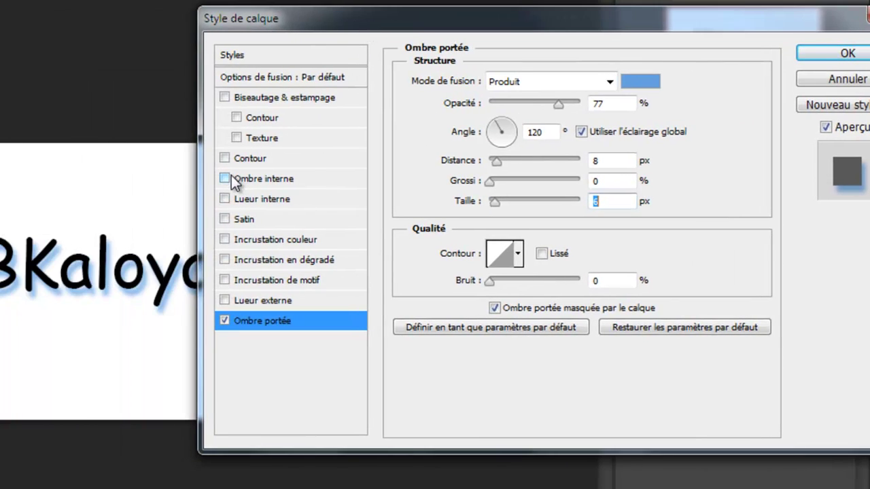
{"action": "left_click", "coordinate": [225, 178]}
{"action": "left_click_drag", "start_coordinate": [615, 27], "coordinate": [557, 9]}
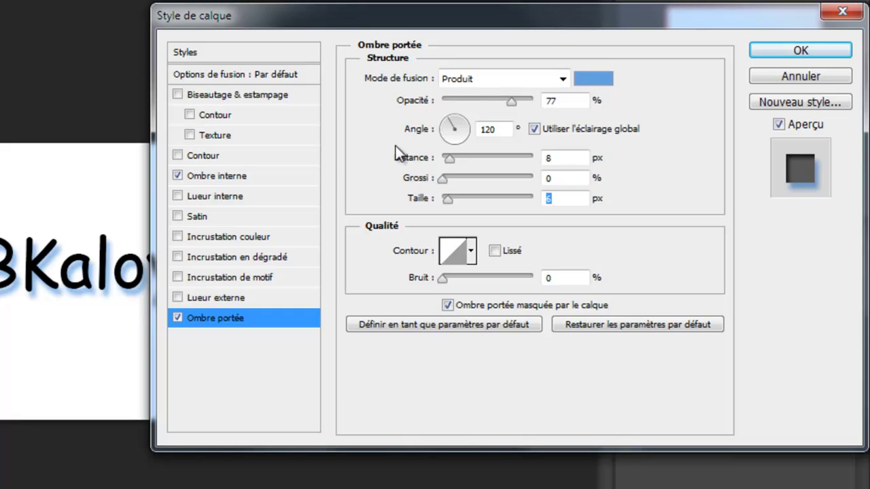
{"action": "left_click", "coordinate": [229, 177]}
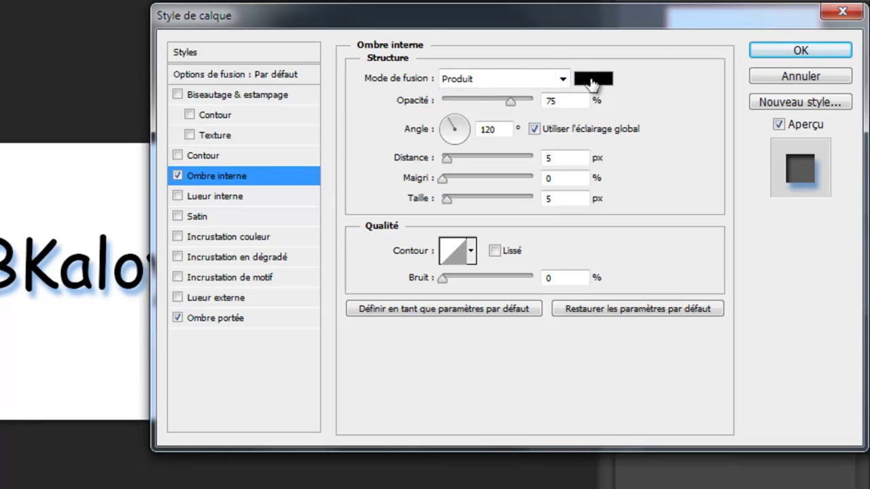
{"action": "left_click", "coordinate": [577, 80]}
{"action": "double_click", "coordinate": [427, 405]}
{"action": "type", "text": "70B0F0"}
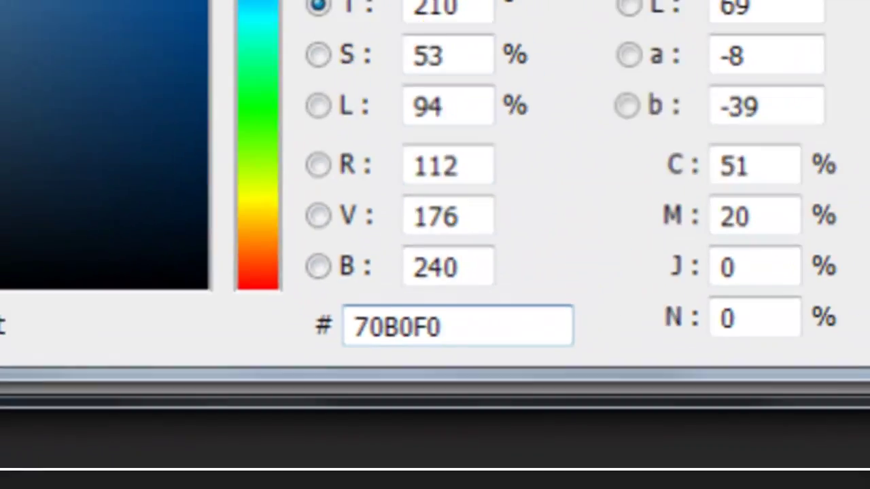
{"action": "key", "text": "Return"}
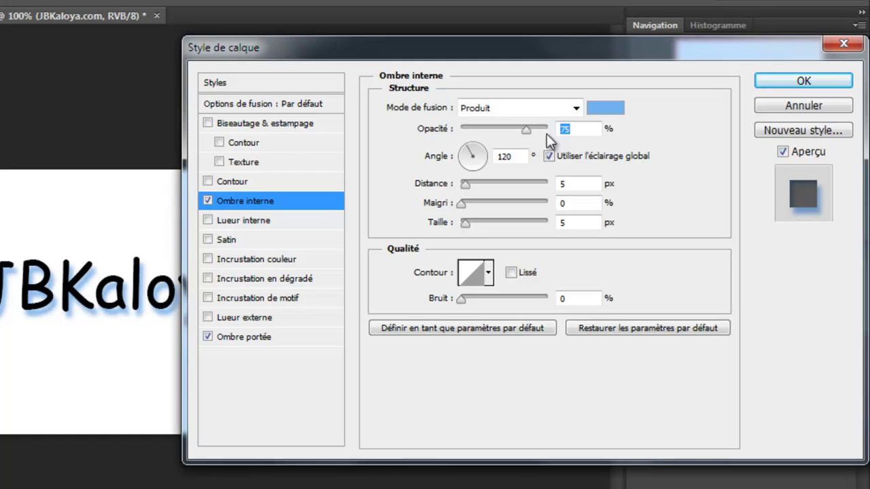
Set the inner shadow to 57% opacity, 4 px distance, 26% choke (Maigri) and 9 px size.
{"action": "type", "text": "57"}
{"action": "double_click", "coordinate": [574, 185]}
{"action": "type", "text": "4"}
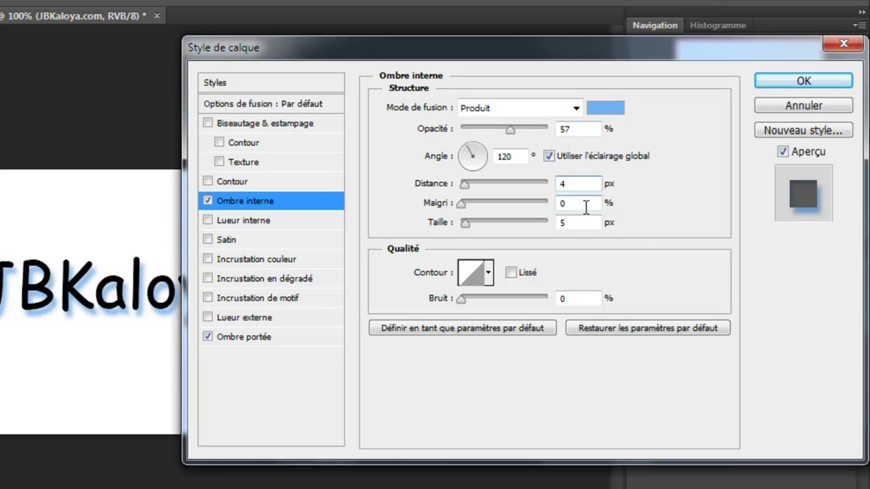
{"action": "double_click", "coordinate": [585, 207]}
{"action": "type", "text": "26"}
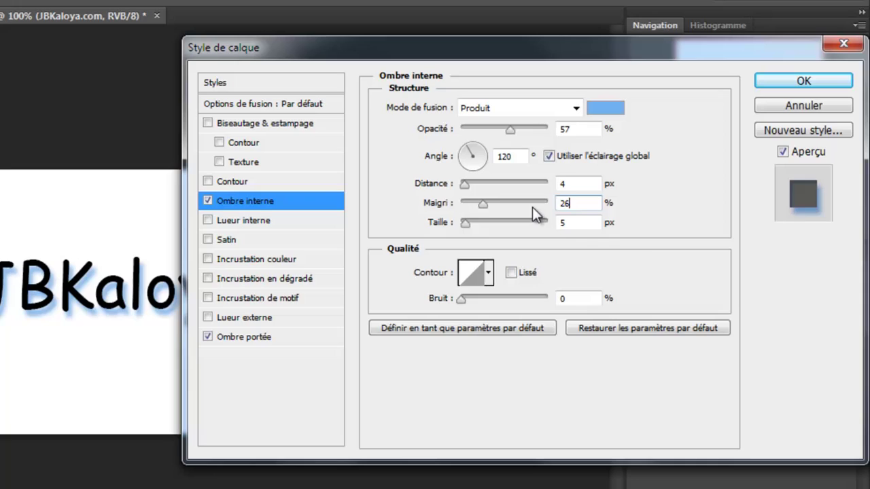
{"action": "double_click", "coordinate": [575, 220]}
{"action": "type", "text": "9"}
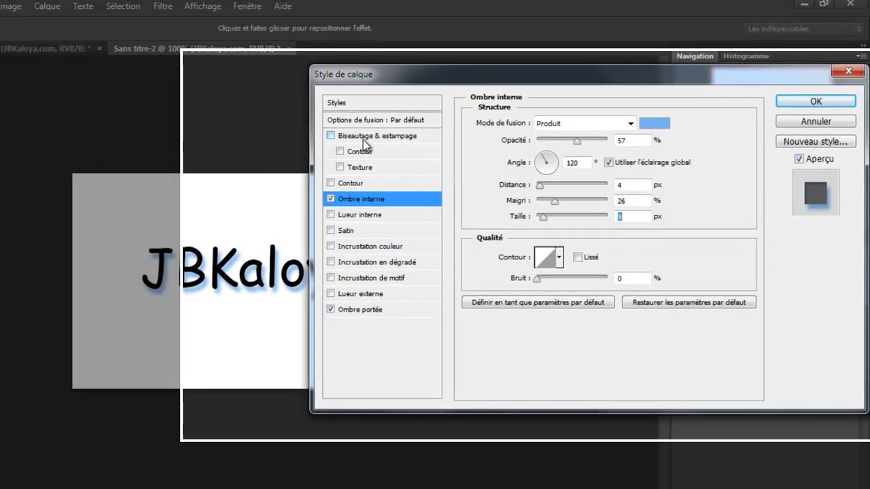
Enable Biseautage & estampage on the text layer with the Lisse technique, 17 px size, 2 px softening (Flou) and 70° elevation.
{"action": "left_click", "coordinate": [372, 137]}
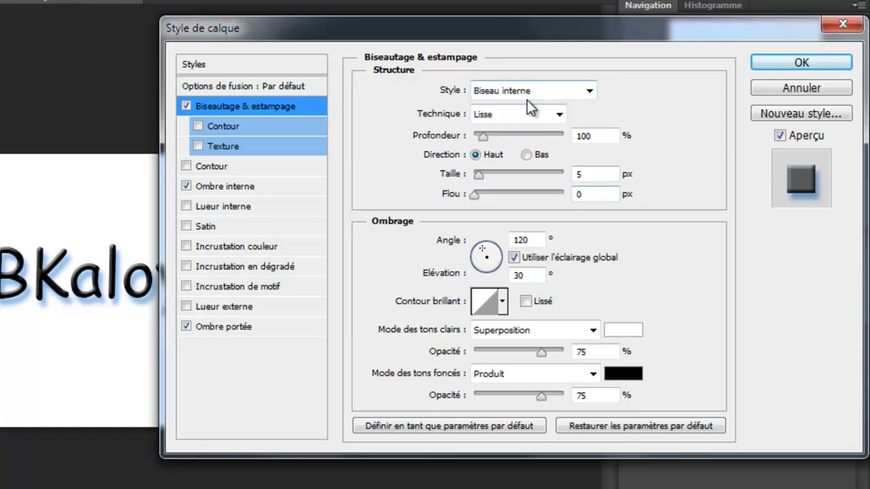
{"action": "left_click", "coordinate": [536, 116]}
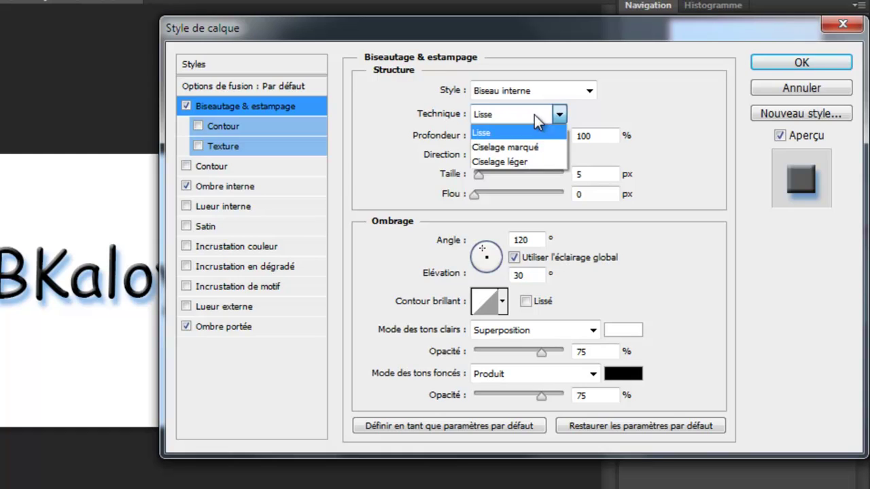
{"action": "left_click", "coordinate": [502, 130]}
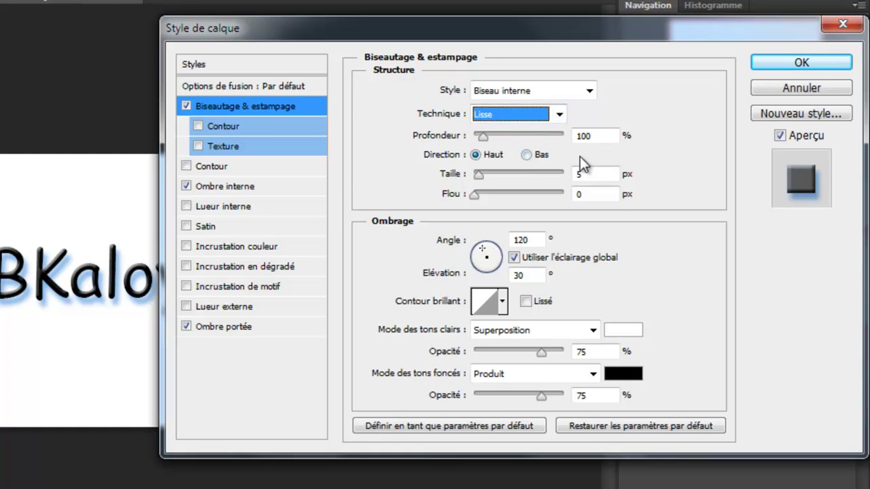
{"action": "left_click", "coordinate": [598, 174]}
{"action": "type", "text": "1"}
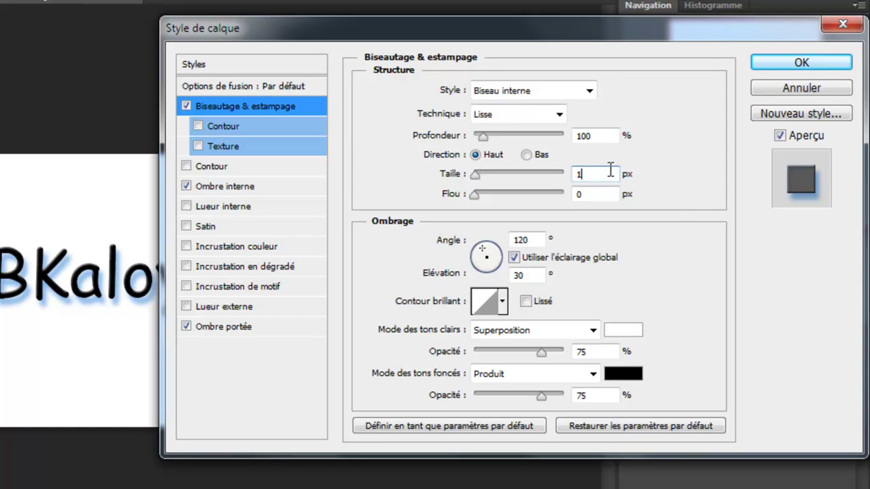
{"action": "type", "text": "7"}
{"action": "key", "text": "Tab"}
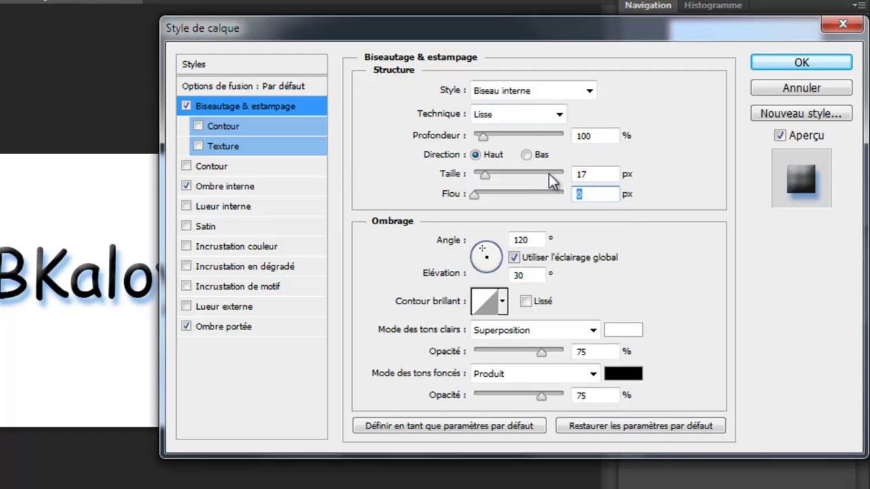
{"action": "type", "text": "2"}
{"action": "double_click", "coordinate": [534, 276]}
{"action": "type", "text": "70"}
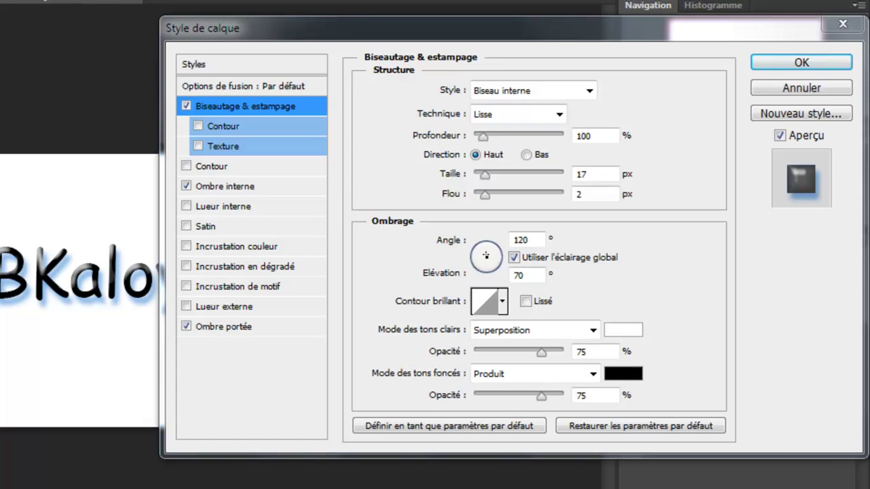
{"action": "left_click", "coordinate": [507, 35]}
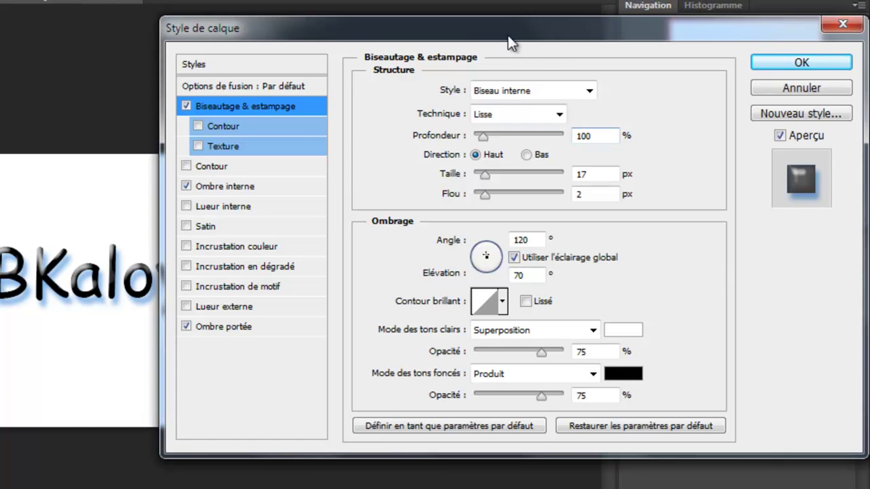
Set the bevel's highlight mode (Mode des tons clairs) to Densité couleur - with the colour 6DAEF8.
{"action": "left_click", "coordinate": [573, 331]}
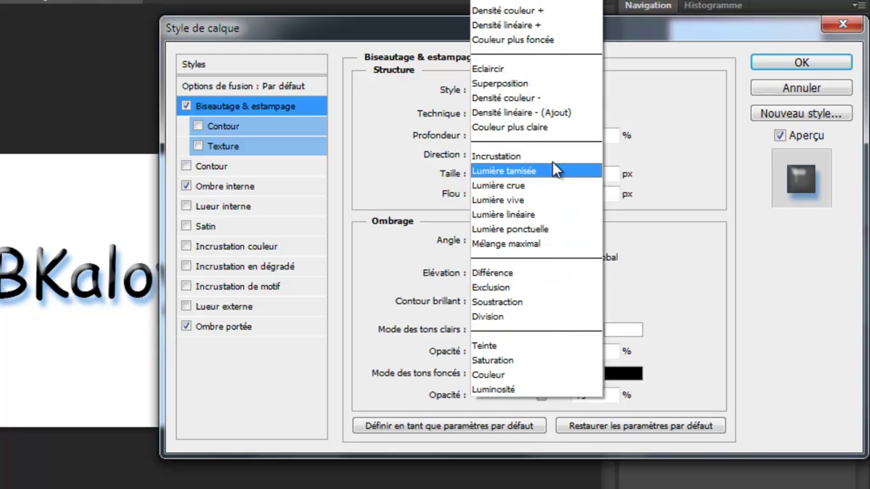
{"action": "left_click", "coordinate": [563, 104]}
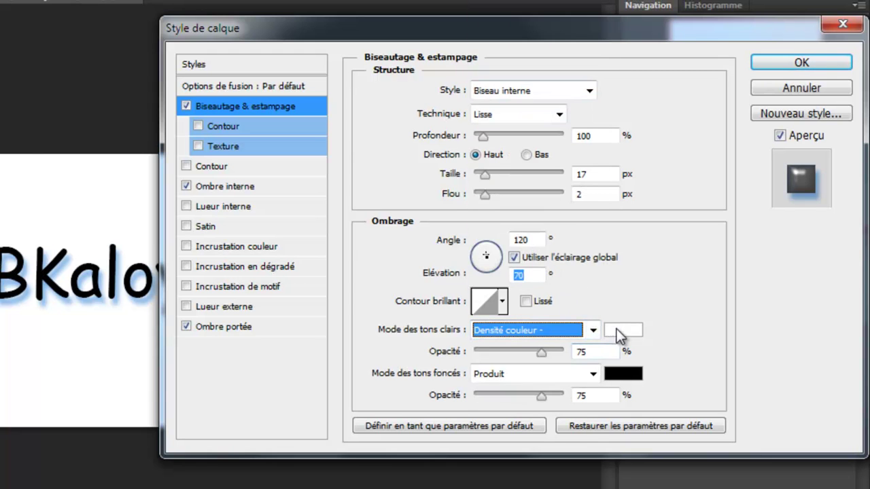
{"action": "left_click", "coordinate": [616, 329]}
{"action": "double_click", "coordinate": [389, 424]}
{"action": "type", "text": "6DAEF8"}
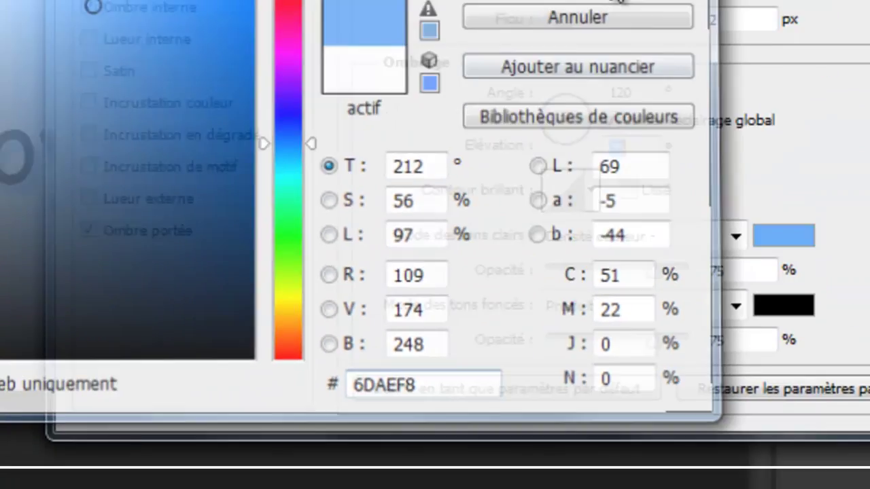
{"action": "key", "text": "Return"}
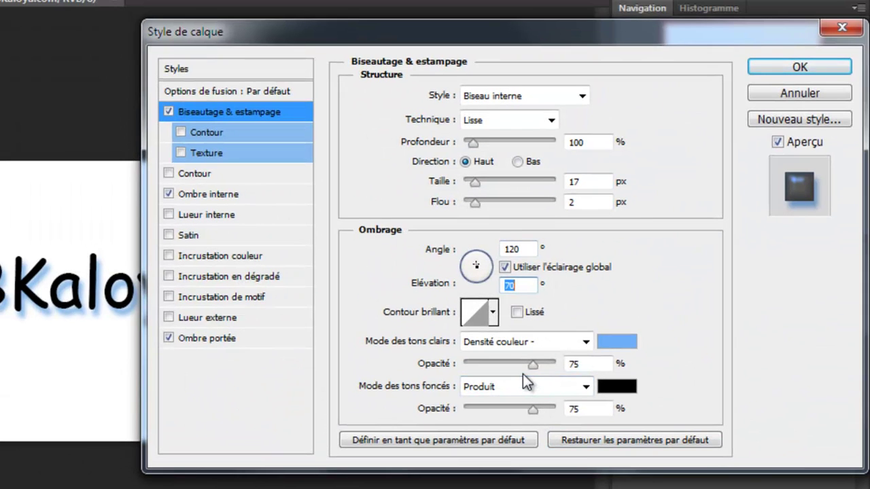
Set the bevel's highlight opacity to 60% and its shadow opacity to 29%.
{"action": "left_click", "coordinate": [575, 364]}
{"action": "double_click", "coordinate": [574, 365]}
{"action": "type", "text": "60"}
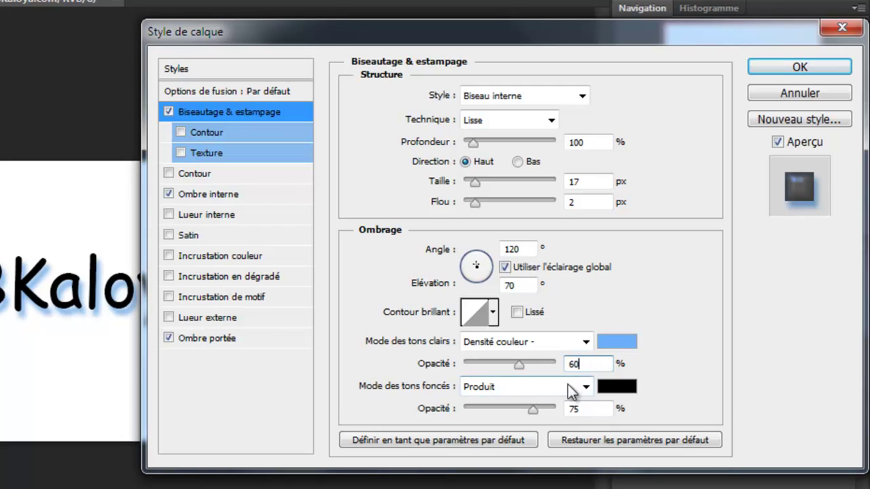
{"action": "double_click", "coordinate": [575, 409]}
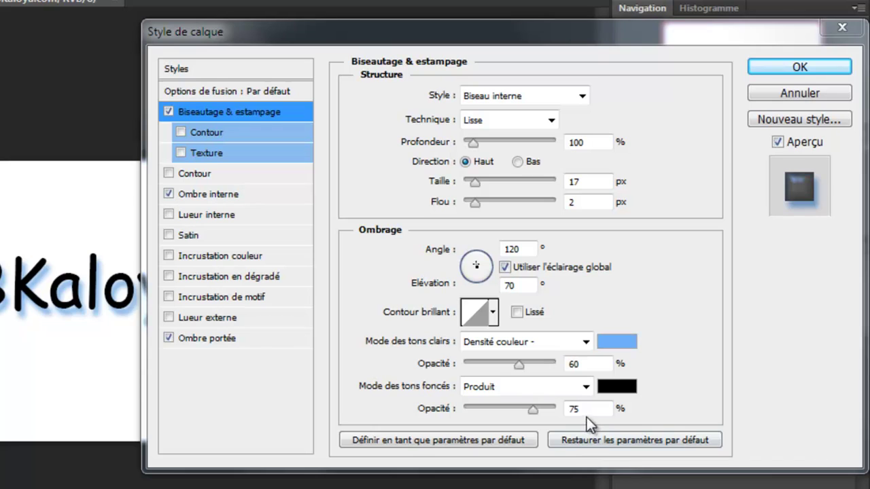
{"action": "type", "text": "29"}
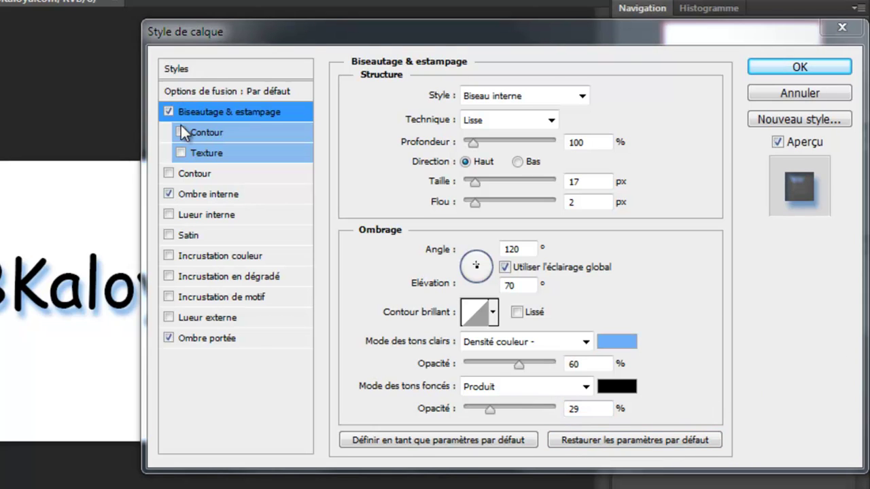
{"action": "key", "text": "Tab"}
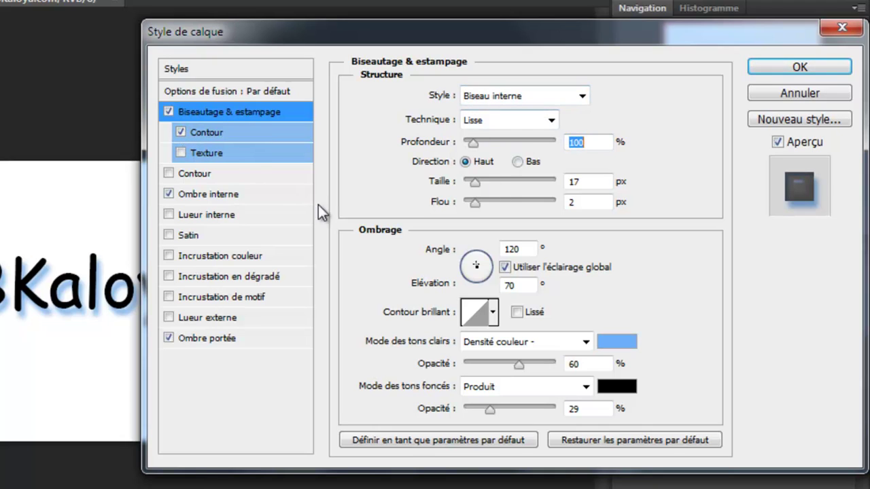
Enable the bevel's Contour option with anti-aliasing (Lissé) and a range (Etendue) of 88%.
{"action": "left_click", "coordinate": [218, 132]}
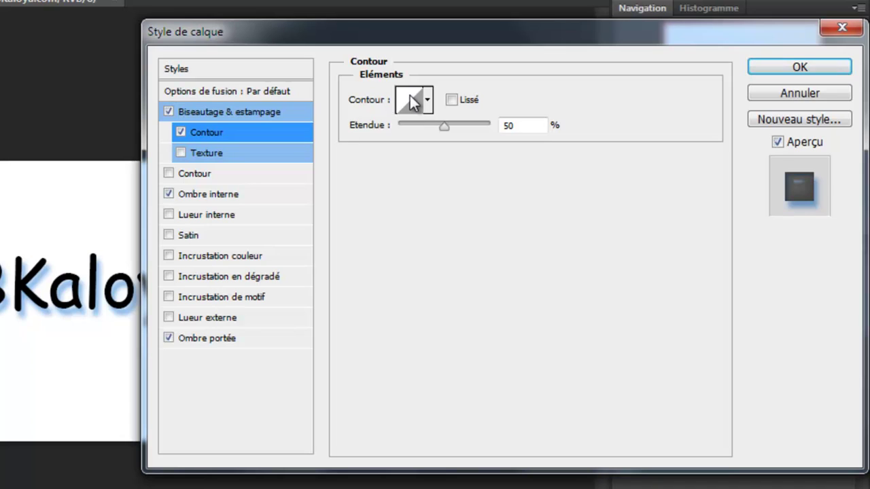
{"action": "left_click", "coordinate": [451, 101]}
{"action": "double_click", "coordinate": [521, 125]}
{"action": "type", "text": "88"}
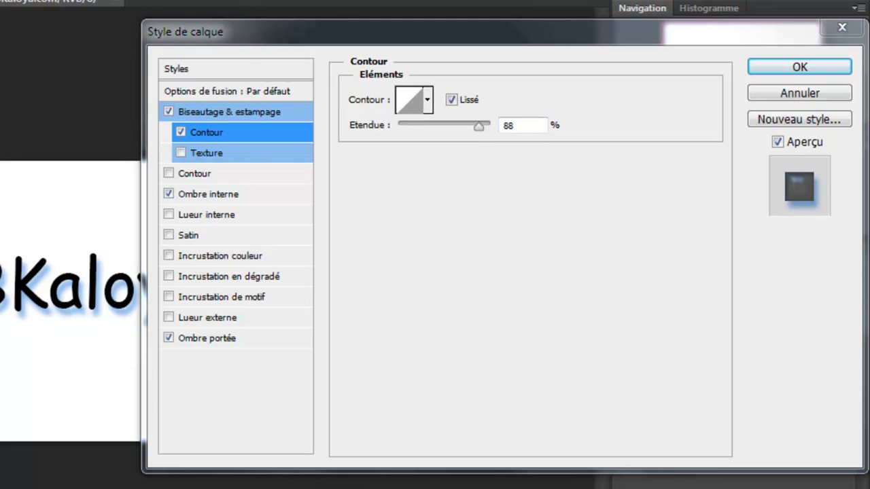
Enable the Satin effect on the text layer and set its colour to 77B2F5.
{"action": "left_click_drag", "start_coordinate": [348, 38], "coordinate": [311, 60]}
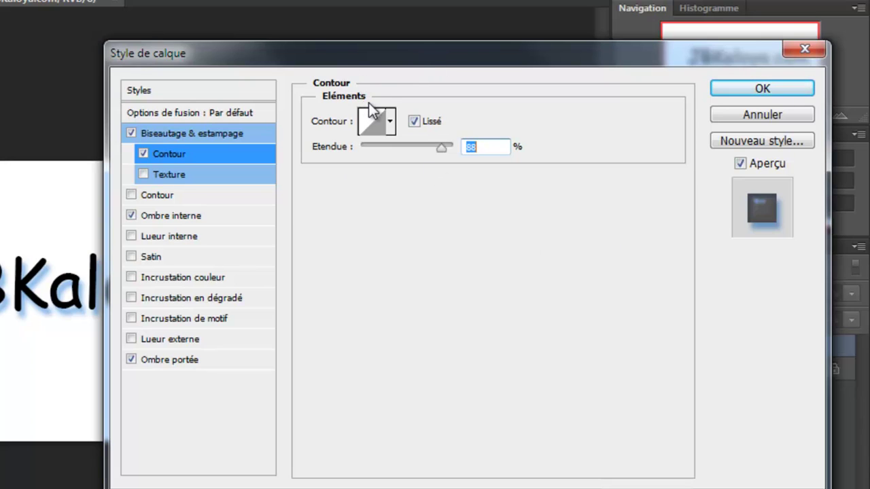
{"action": "left_click", "coordinate": [151, 260]}
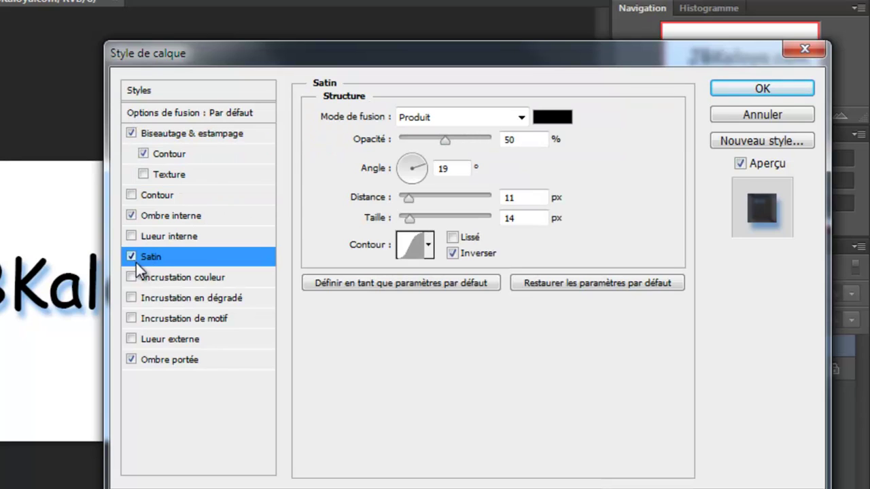
{"action": "left_click", "coordinate": [556, 121]}
{"action": "left_click", "coordinate": [556, 122]}
{"action": "left_click_drag", "start_coordinate": [381, 433], "coordinate": [306, 431]}
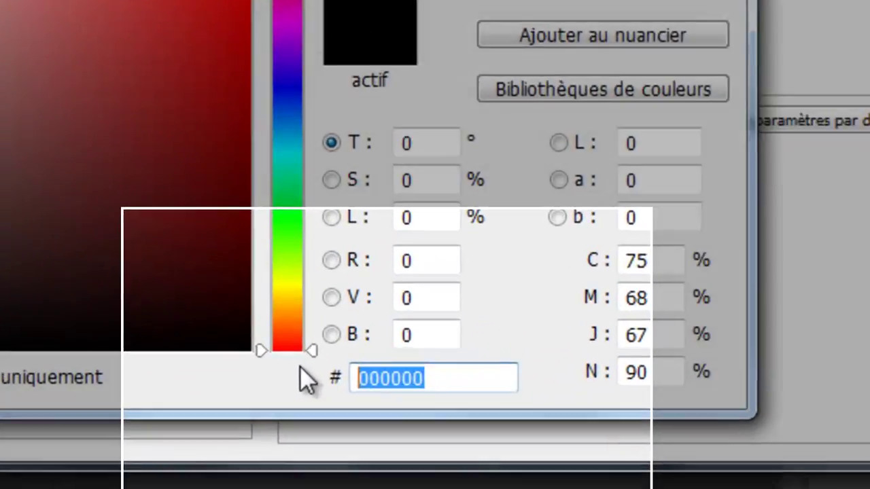
{"action": "type", "text": "77B2F5"}
{"action": "key", "text": "Return"}
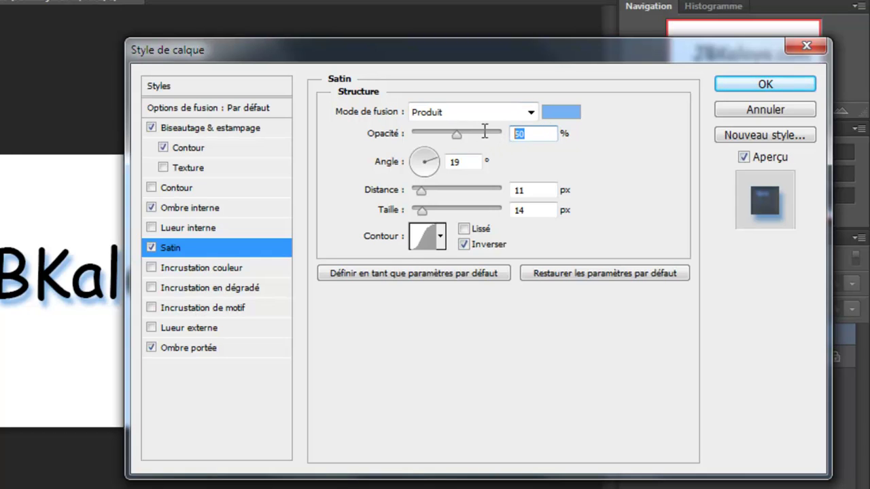
Set the Satin effect to 73% opacity, 135° angle, 22 px distance and 15 px size, with anti-aliasing (Lissé) on.
{"action": "left_click", "coordinate": [475, 132]}
{"action": "double_click", "coordinate": [468, 163]}
{"action": "type", "text": "135"}
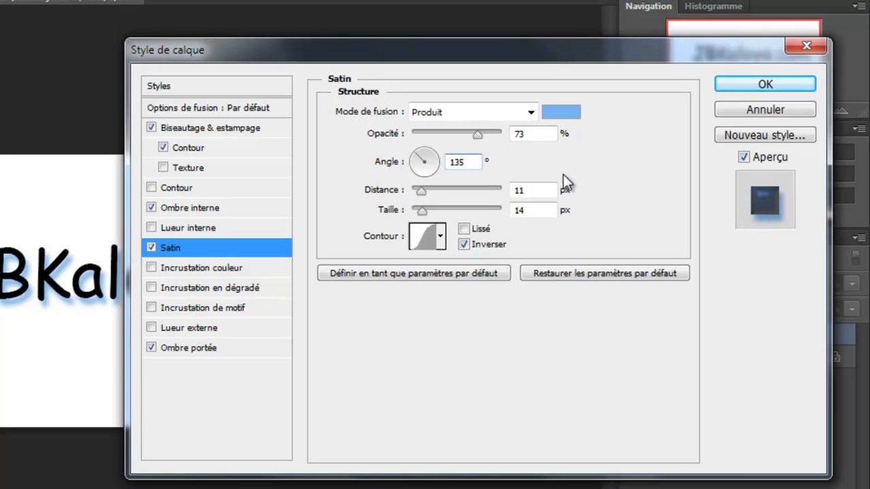
{"action": "double_click", "coordinate": [548, 189]}
{"action": "type", "text": "22"}
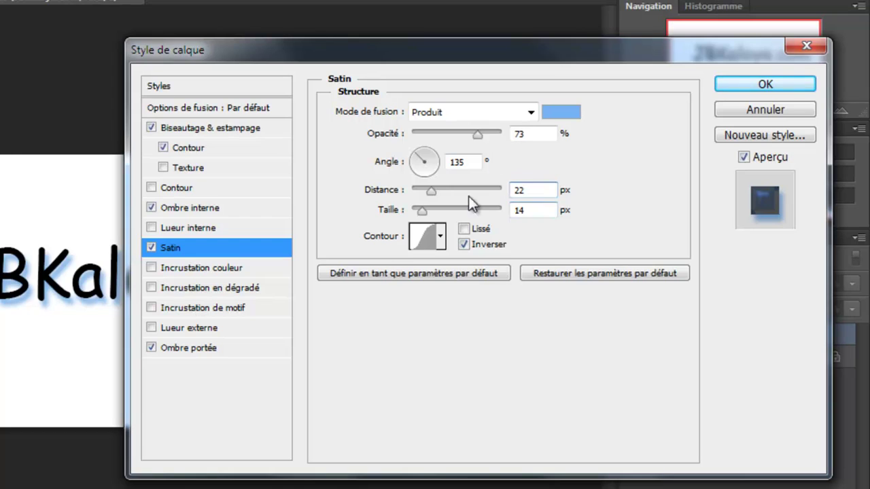
{"action": "double_click", "coordinate": [528, 209]}
{"action": "type", "text": "15"}
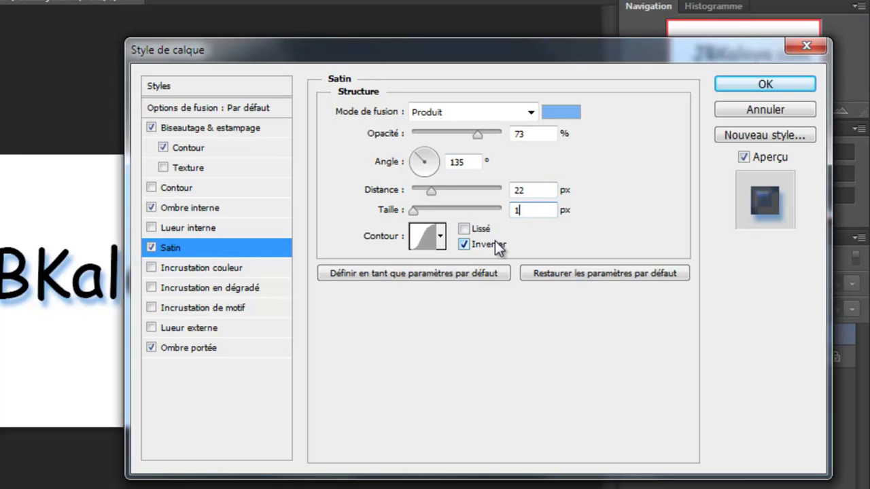
{"action": "left_click", "coordinate": [462, 229]}
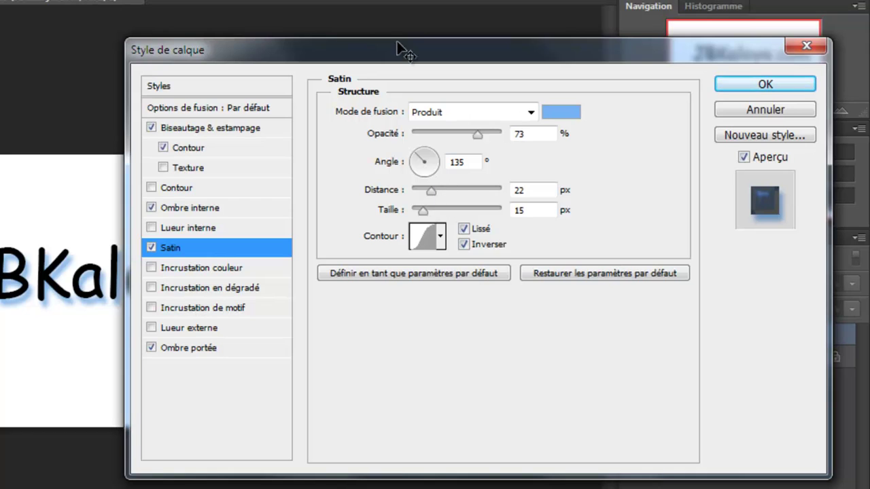
Add a colour overlay (Incrustation couleur) of 77B2F5 to the text and apply the layer style.
{"action": "left_click_drag", "start_coordinate": [398, 47], "coordinate": [547, 27]}
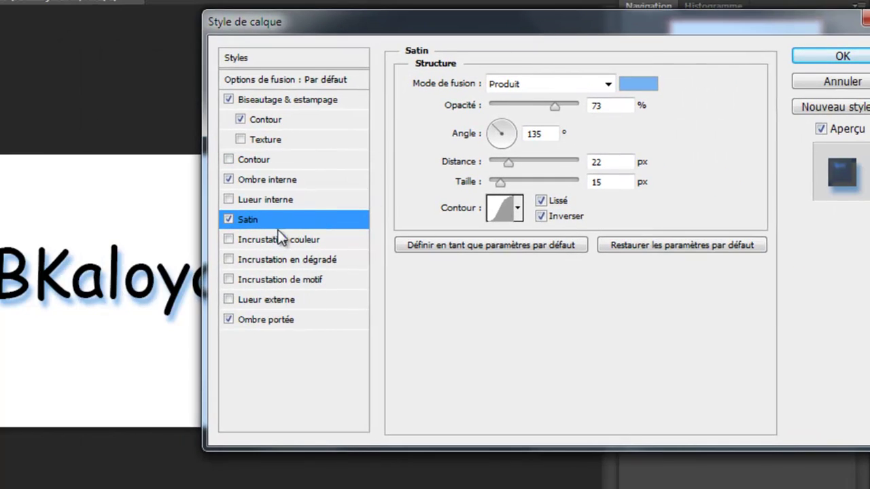
{"action": "left_click", "coordinate": [295, 240]}
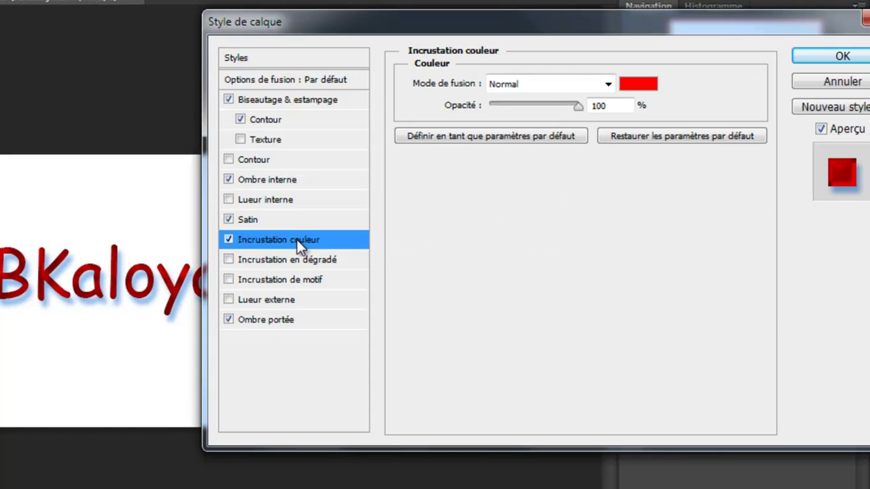
{"action": "left_click_drag", "start_coordinate": [588, 27], "coordinate": [492, 39]}
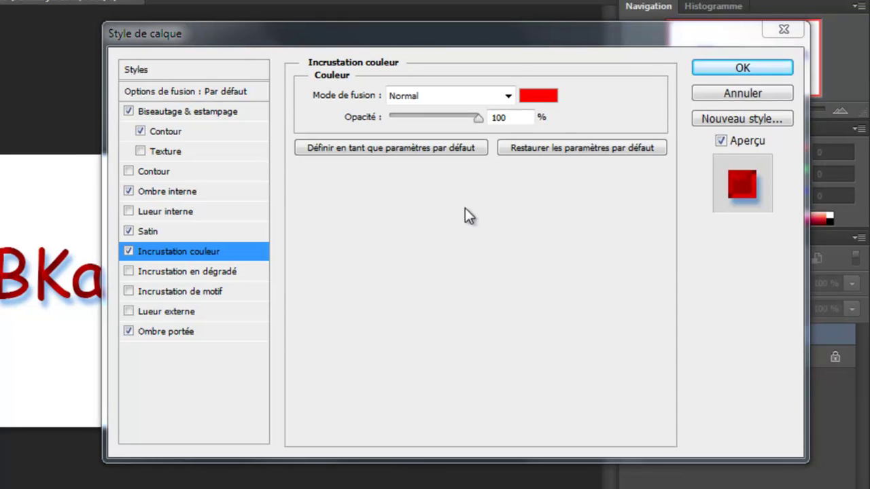
{"action": "left_click_drag", "start_coordinate": [521, 31], "coordinate": [504, 52]}
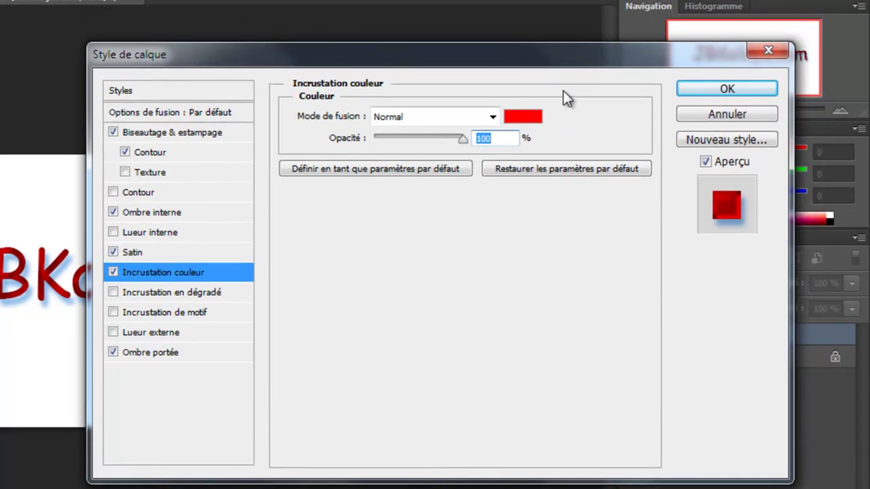
{"action": "left_click", "coordinate": [523, 117]}
{"action": "left_click", "coordinate": [400, 423]}
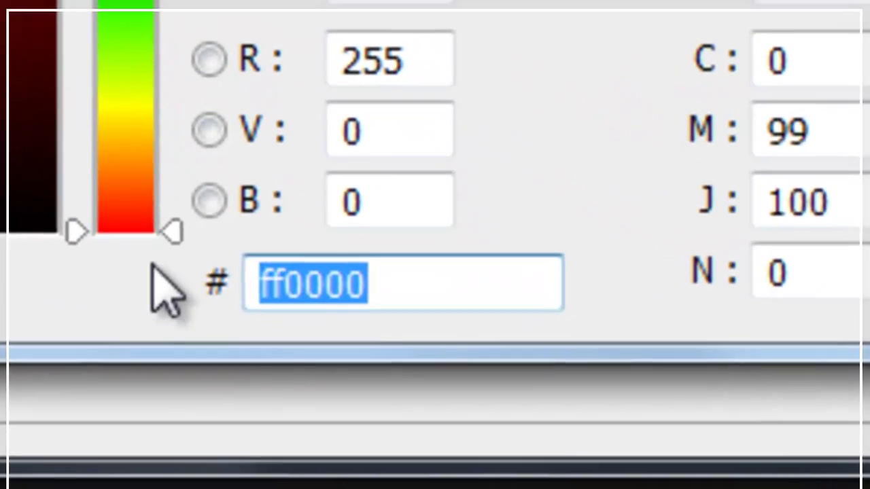
{"action": "type", "text": "77B2F5"}
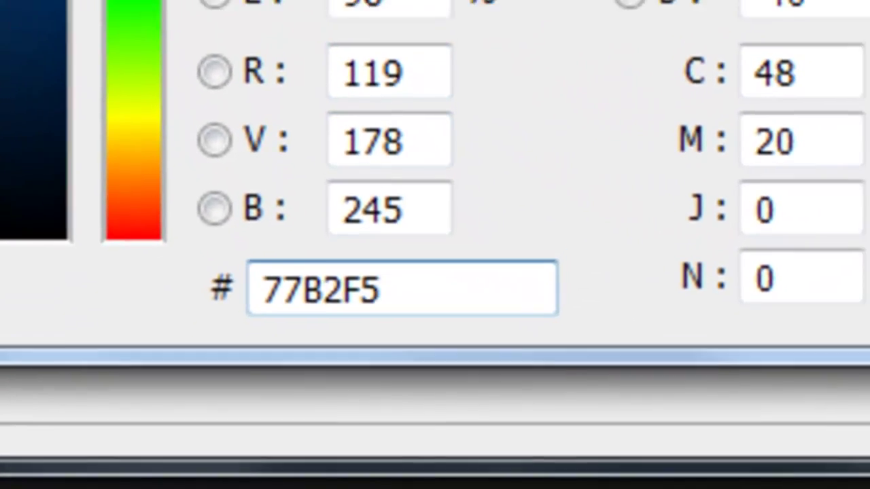
{"action": "key", "text": "Return"}
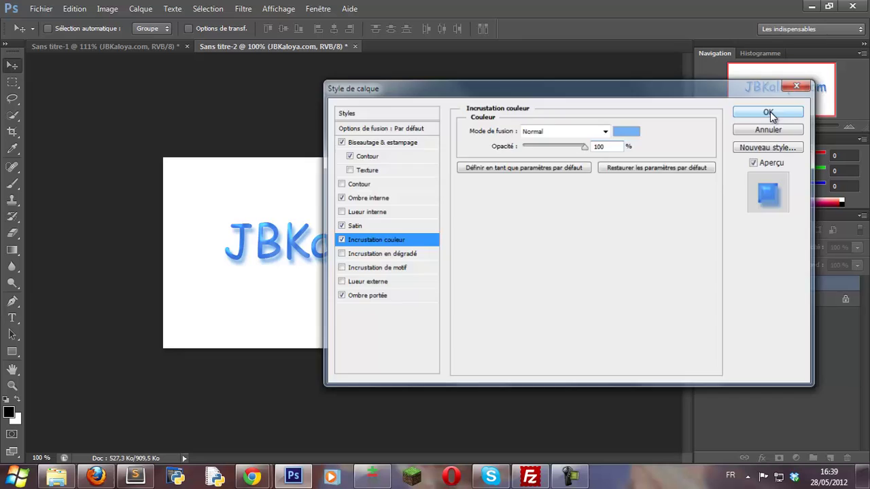
{"action": "left_click", "coordinate": [725, 68]}
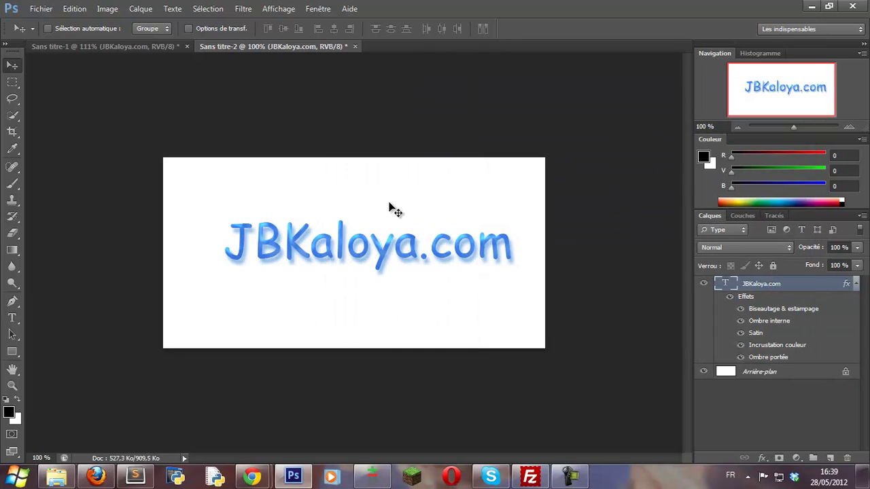
Compare the result with the Sans titre-1 document and shift the text in Sans titre-2 slightly up and to the left.
{"action": "left_click", "coordinate": [145, 51]}
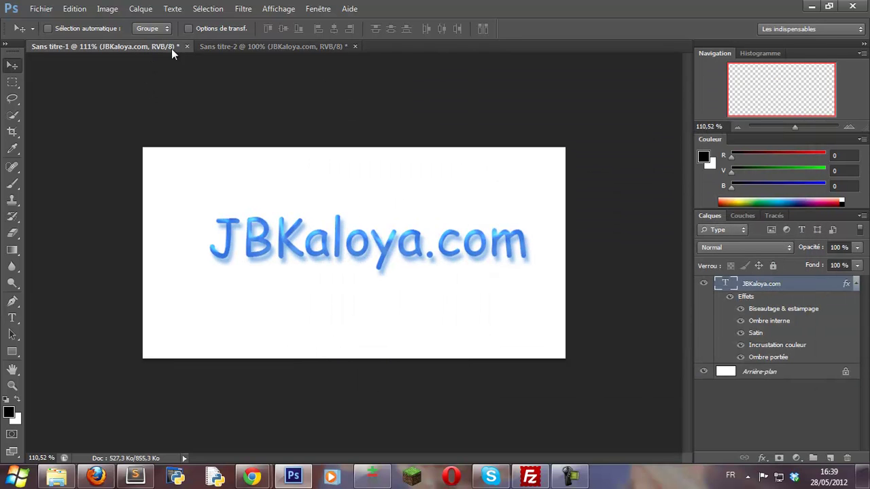
{"action": "left_click", "coordinate": [269, 47]}
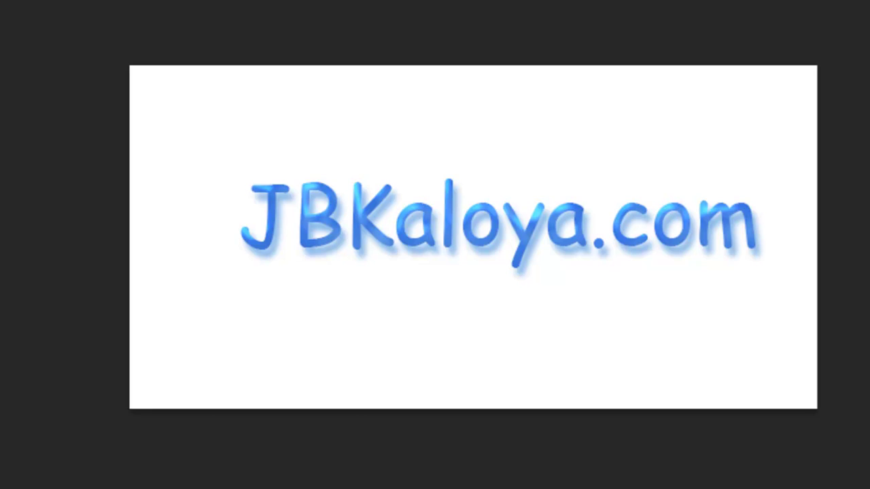
{"action": "mouse_move", "coordinate": [380, 210]}
{"action": "left_mouse_down"}
{"action": "mouse_move", "coordinate": [351, 210]}
{"action": "mouse_move", "coordinate": [390, 219]}
{"action": "mouse_move", "coordinate": [371, 200]}
{"action": "mouse_move", "coordinate": [383, 198]}
{"action": "mouse_move", "coordinate": [376, 201]}
{"action": "left_mouse_up"}
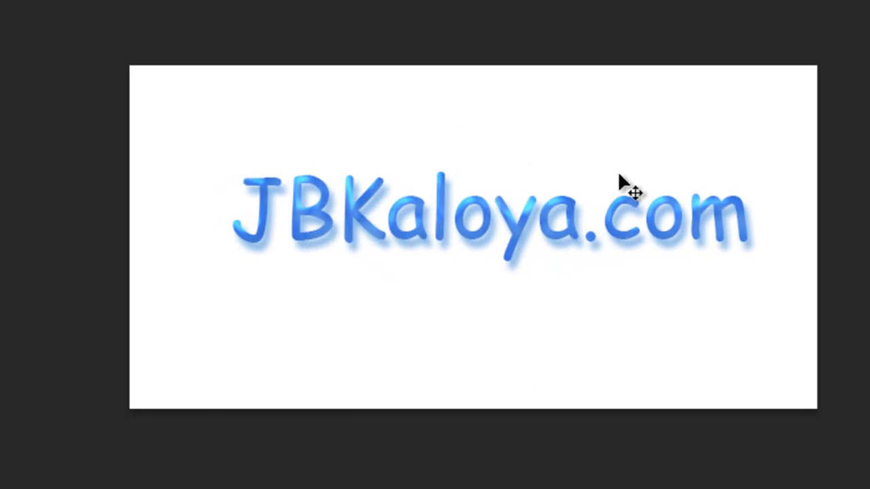